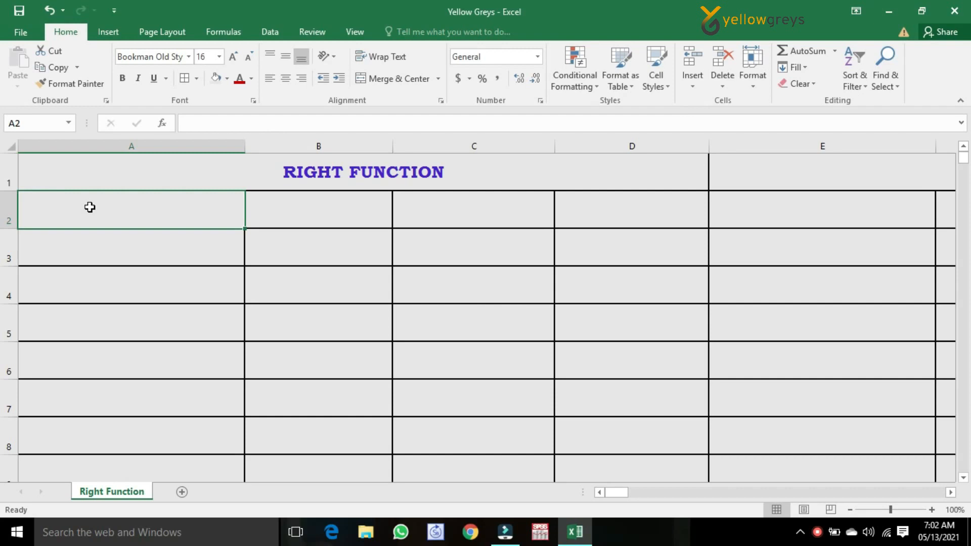
# Enter the column headers "Employee I.D." in A2 and "No. of Characters" in B2
pyautogui.write('ee I.D.')
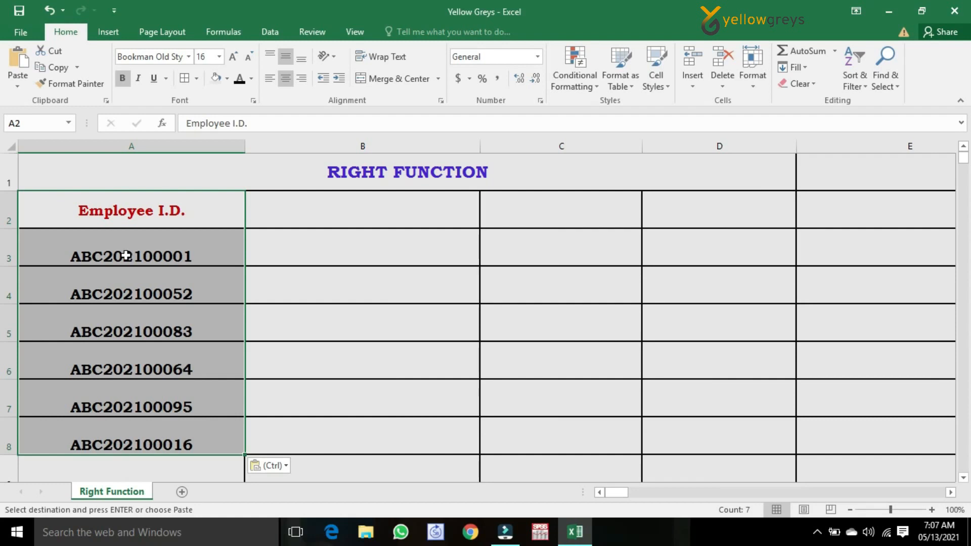
pyautogui.click(190, 260)
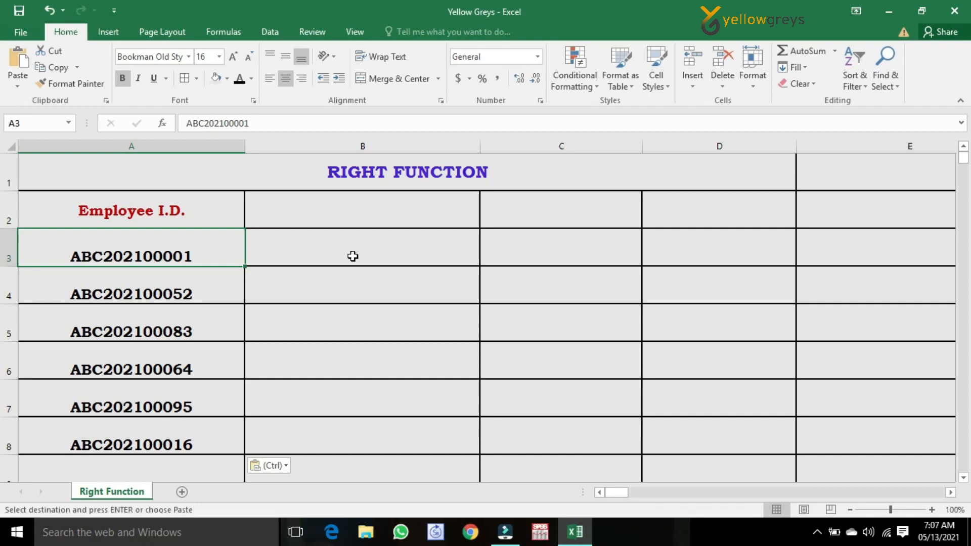
pyautogui.press('Escape')
pyautogui.click(430, 225)
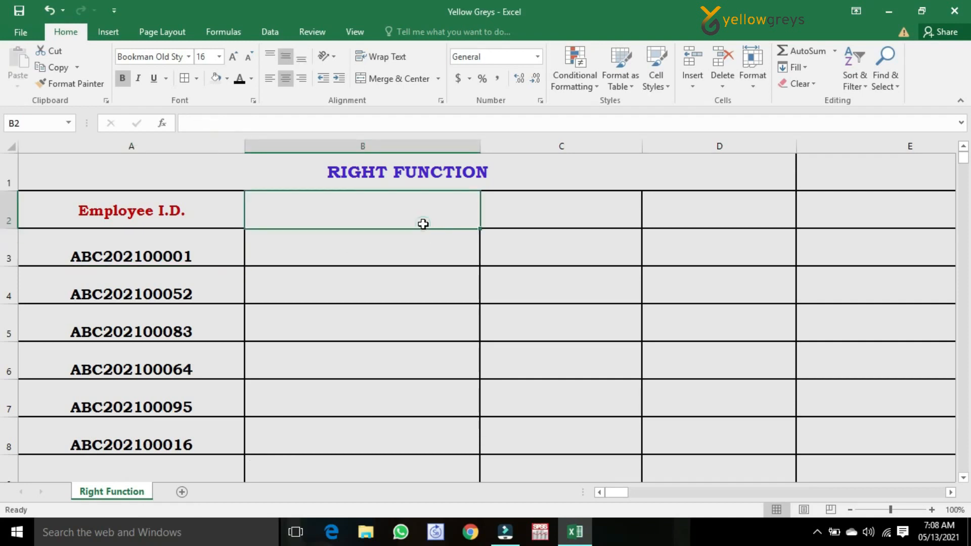
pyautogui.write('No.')
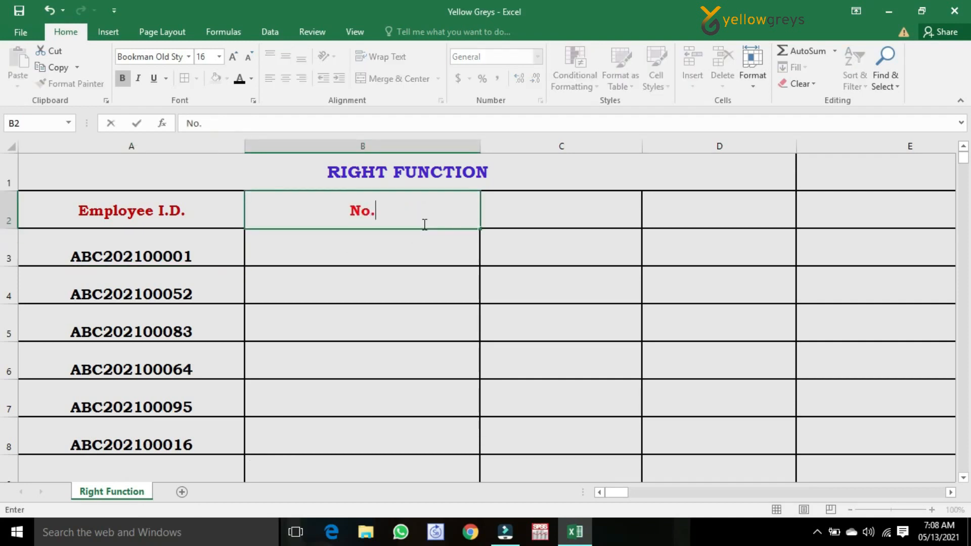
pyautogui.write(' of Characters')
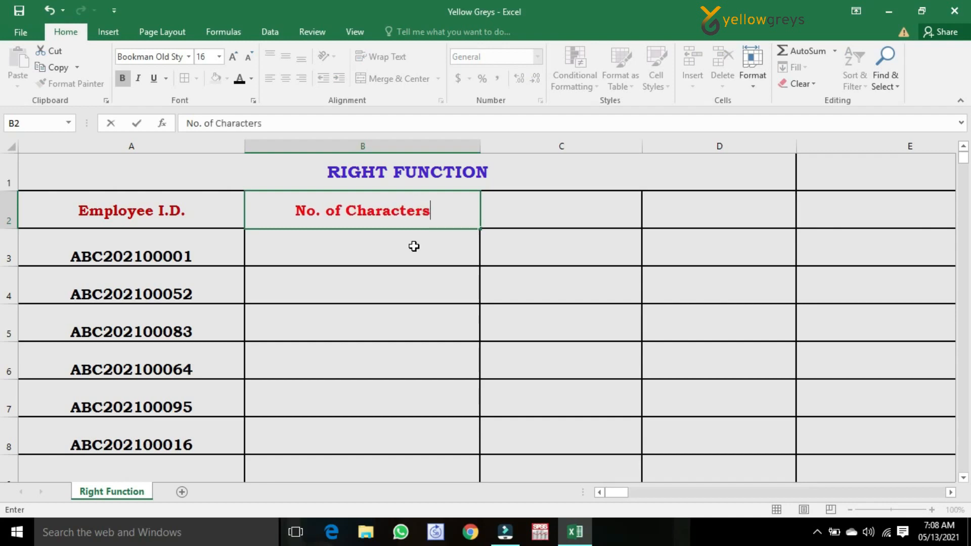
# Enter 2 in B3 and copy it down through B8
pyautogui.click(412, 245)
pyautogui.write('2')
pyautogui.click(507, 286)
pyautogui.click(460, 245)
pyautogui.moveTo(480, 268); pyautogui.dragTo(450, 448)
# Enter the column header "Right" in C2
pyautogui.click(557, 213)
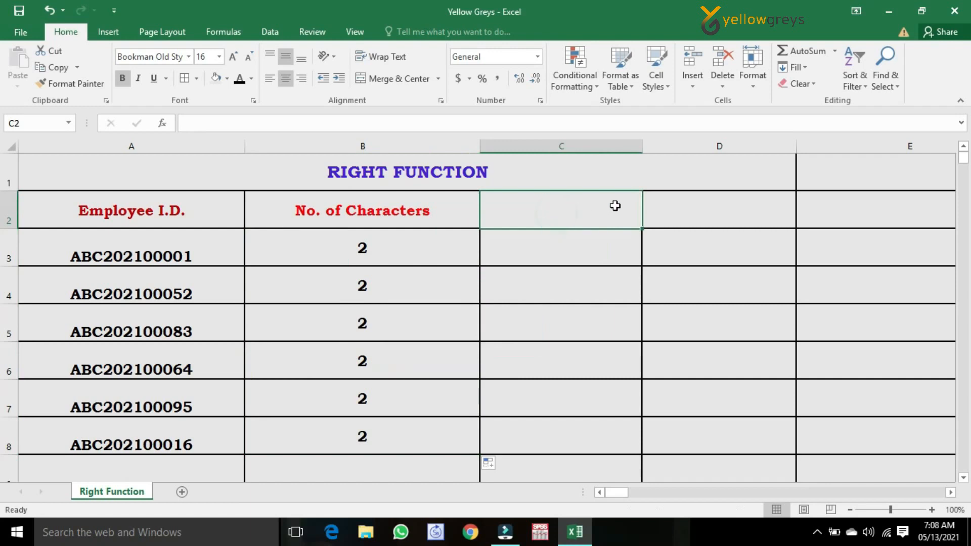
pyautogui.write('Right')
pyautogui.press('Return')
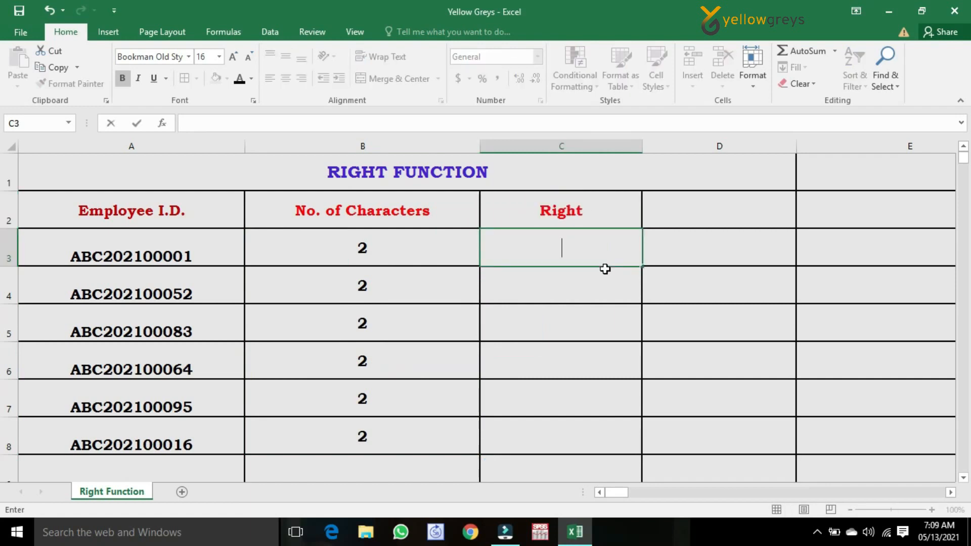
# Enter the formula =RIGHT(A3,B3) in C3 and copy it down through C8
pyautogui.write('=right(')
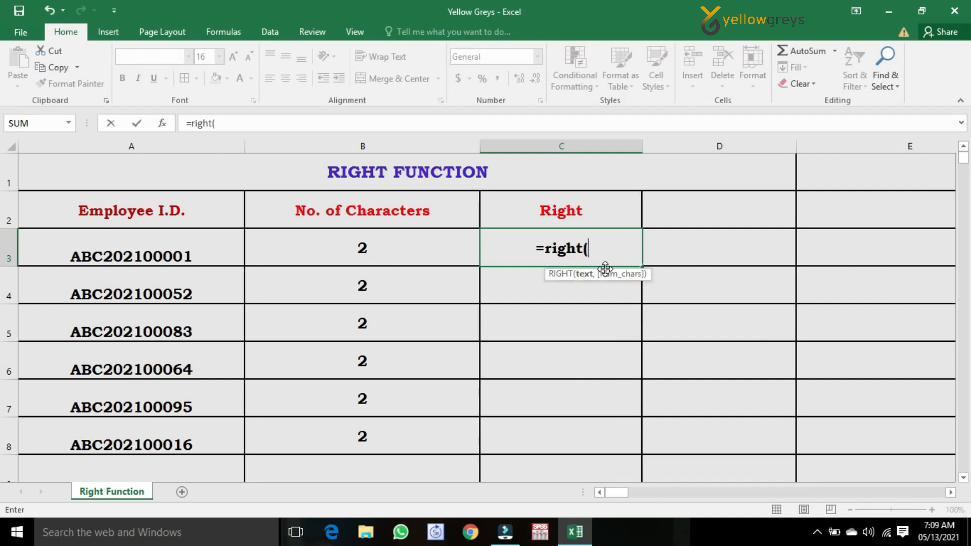
pyautogui.click(175, 255)
pyautogui.write(',')
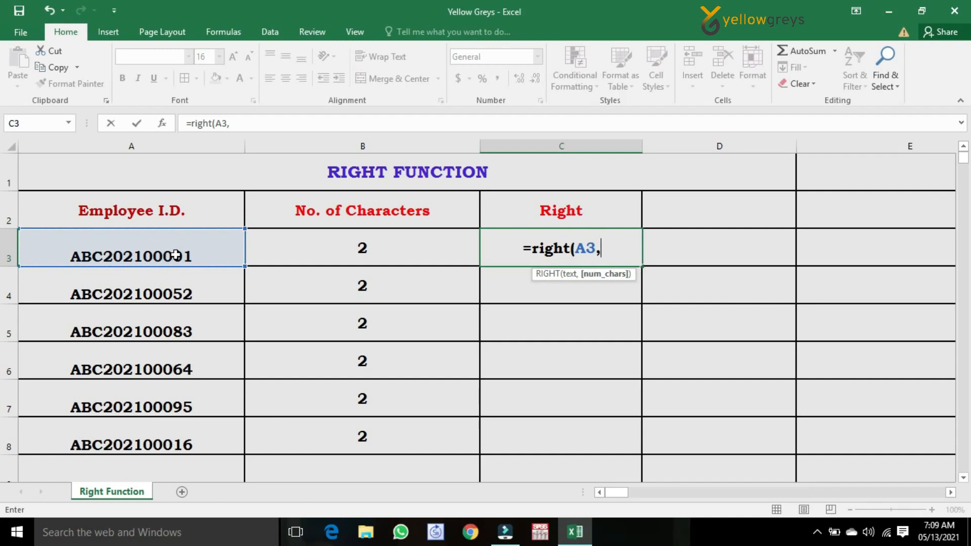
pyautogui.click(395, 246)
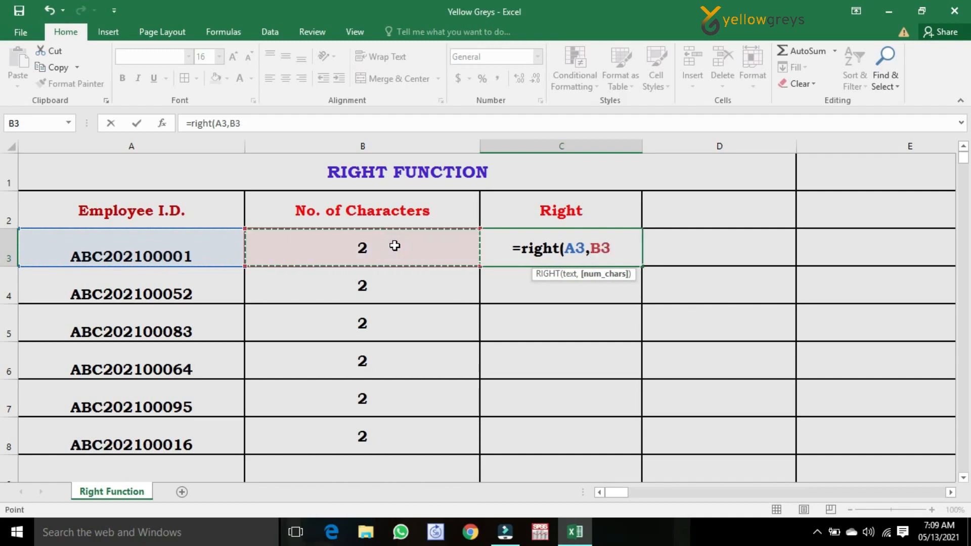
pyautogui.write(')')
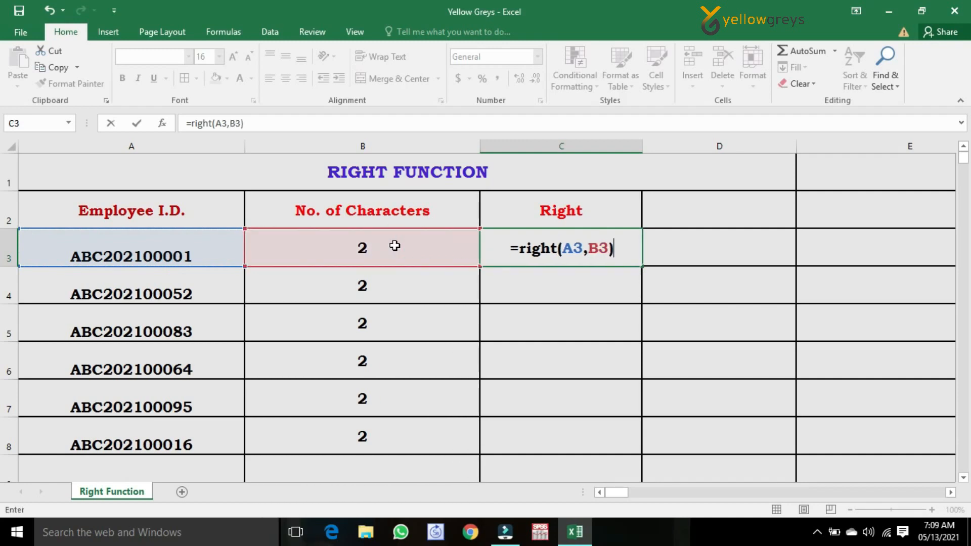
pyautogui.press('Return')
pyautogui.click(576, 254)
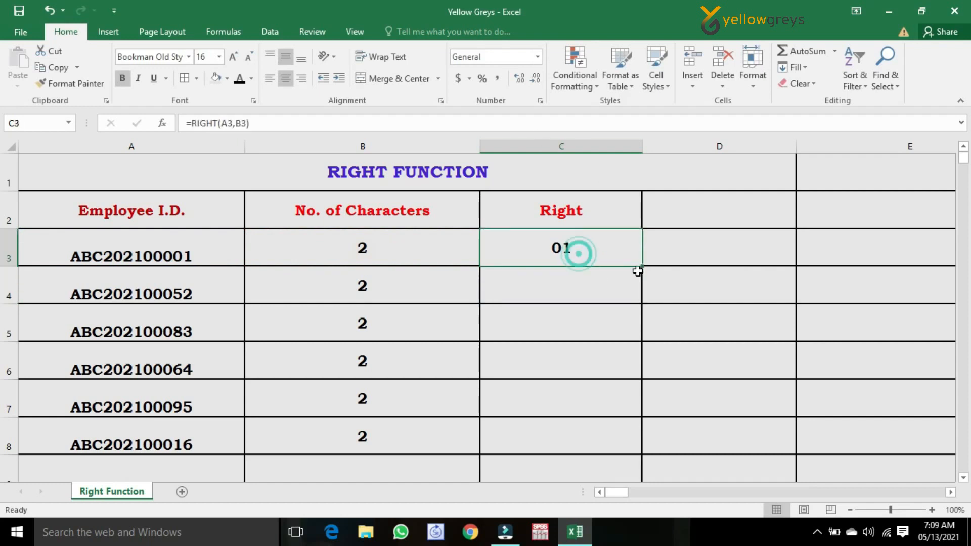
pyautogui.moveTo(641, 266); pyautogui.dragTo(623, 446)
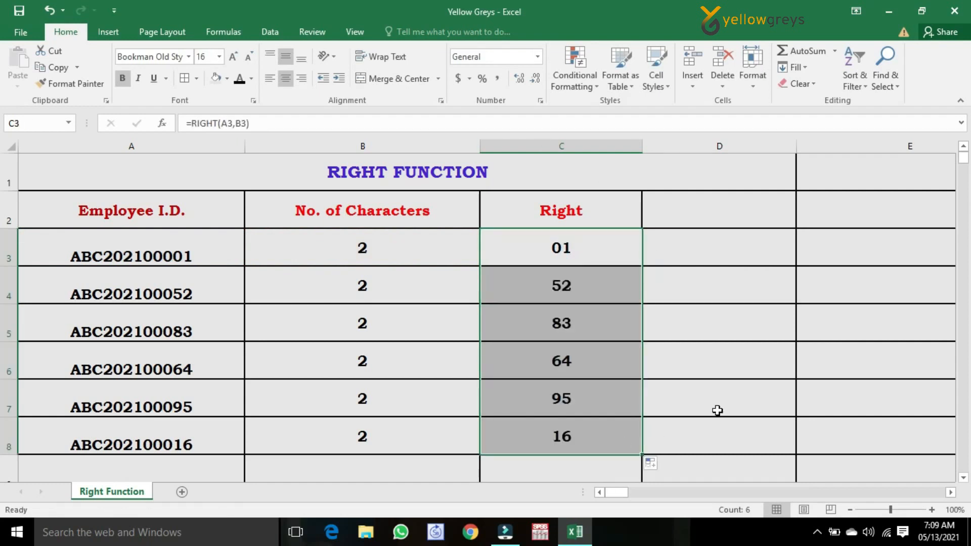
# Change the number of characters to 3 in B4, 5 in B5, 6 in B6 and 1 in B7
pyautogui.click(397, 288)
pyautogui.click(396, 288)
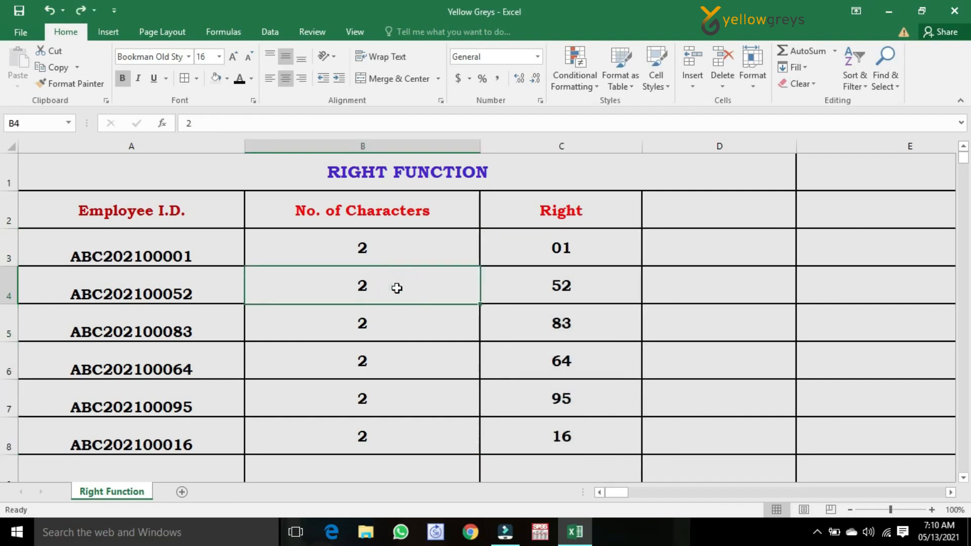
pyautogui.write('3')
pyautogui.click(393, 328)
pyautogui.write('5')
pyautogui.click(380, 366)
pyautogui.write('6')
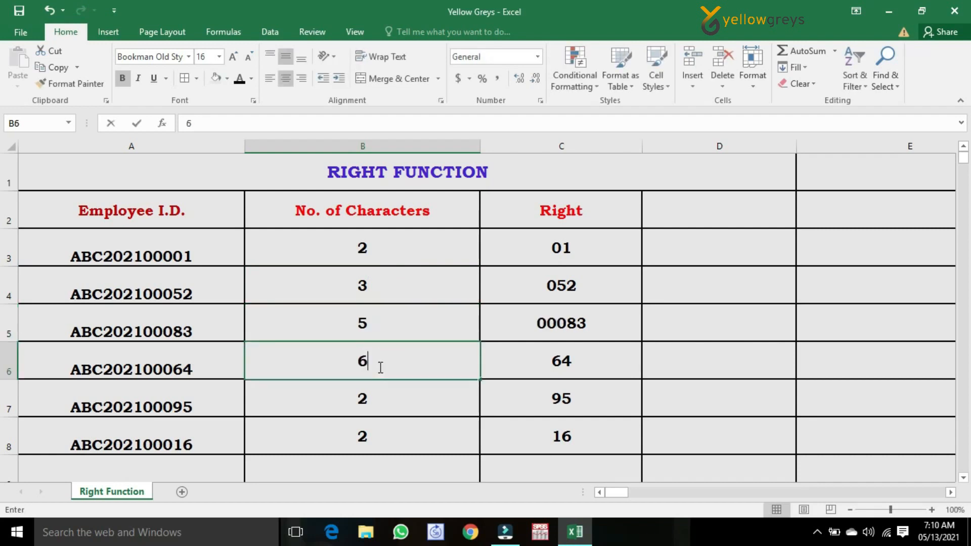
pyautogui.click(331, 408)
pyautogui.write('1')
pyautogui.click(570, 438)
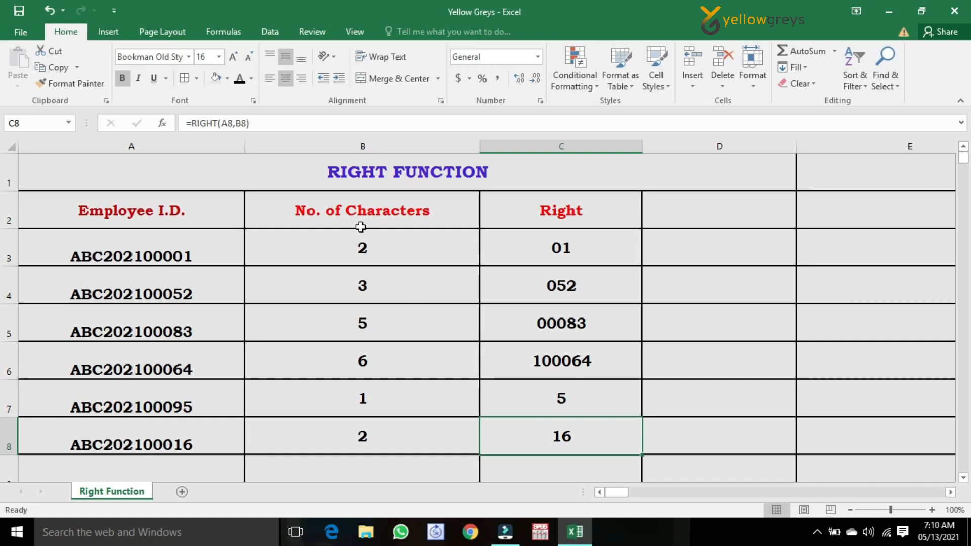
# Replace the formula in C8 with =RIGHT(A8,4), using a fixed character count instead of the cell reference
pyautogui.doubleClick(573, 439)
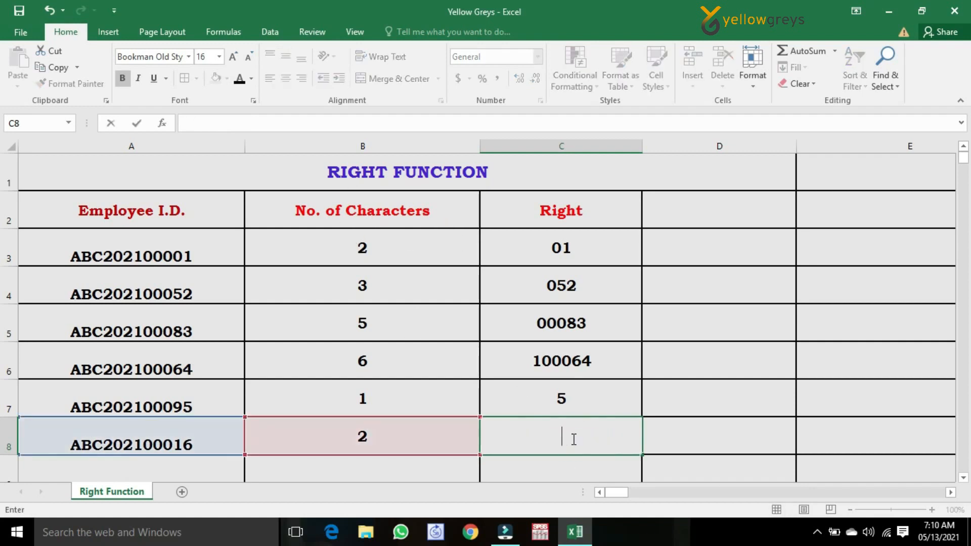
pyautogui.write('=')
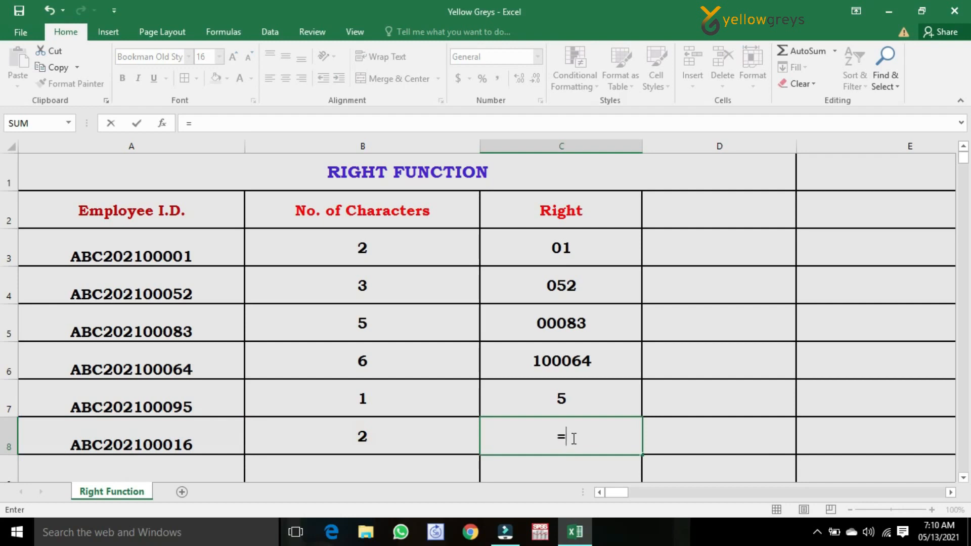
pyautogui.write('right(')
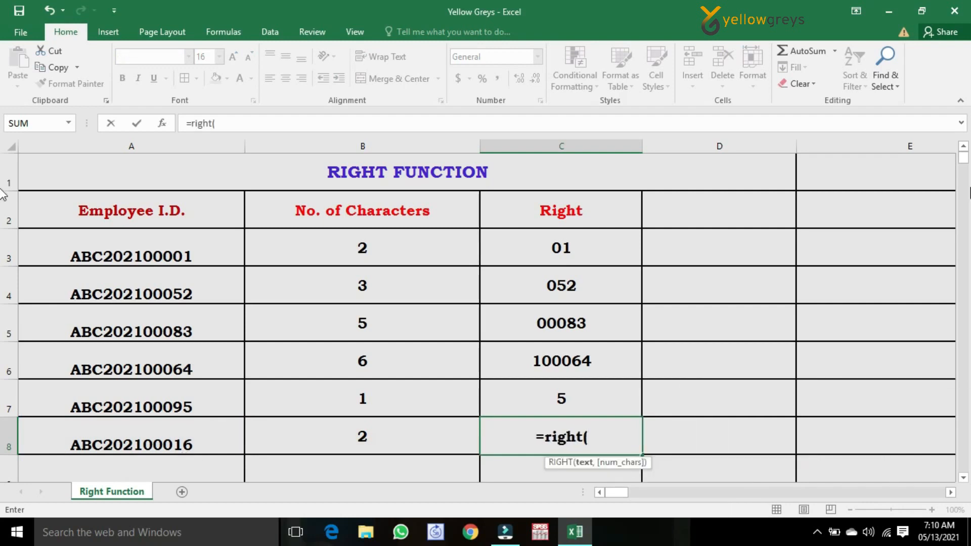
pyautogui.click(163, 443)
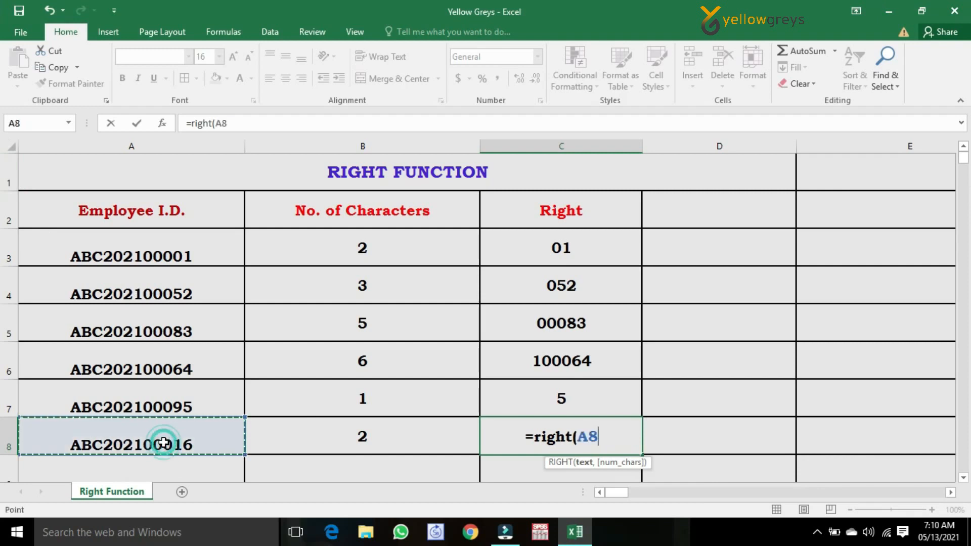
pyautogui.write(',')
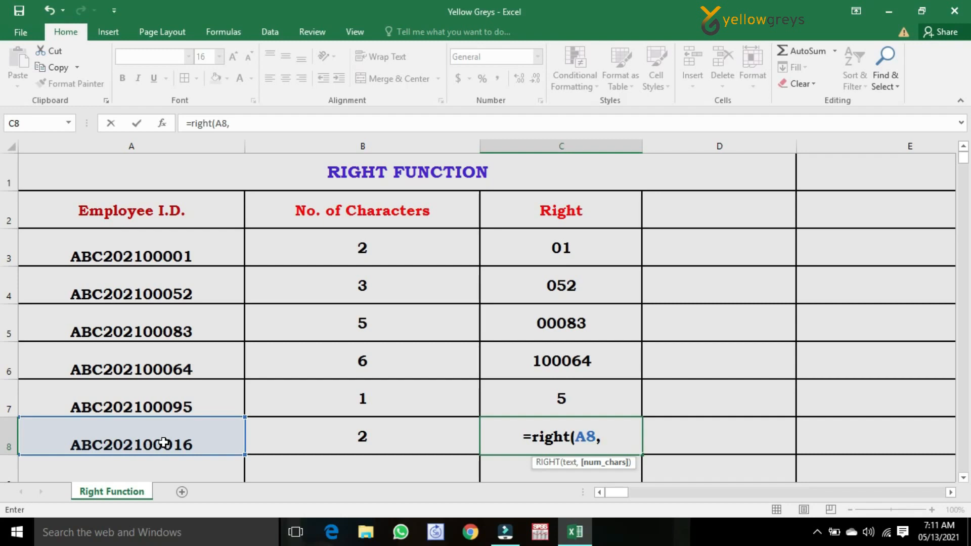
pyautogui.write('4')
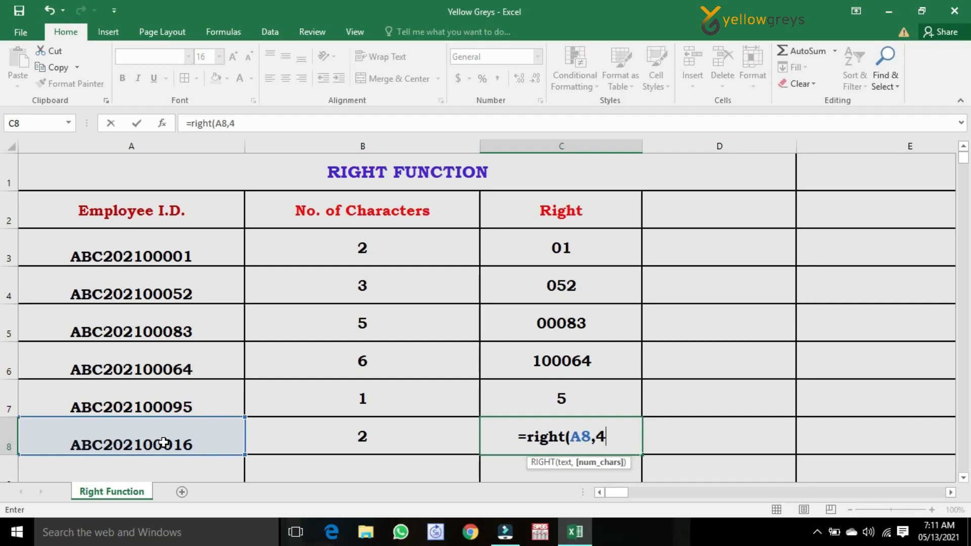
pyautogui.write(')')
pyautogui.press('Return')
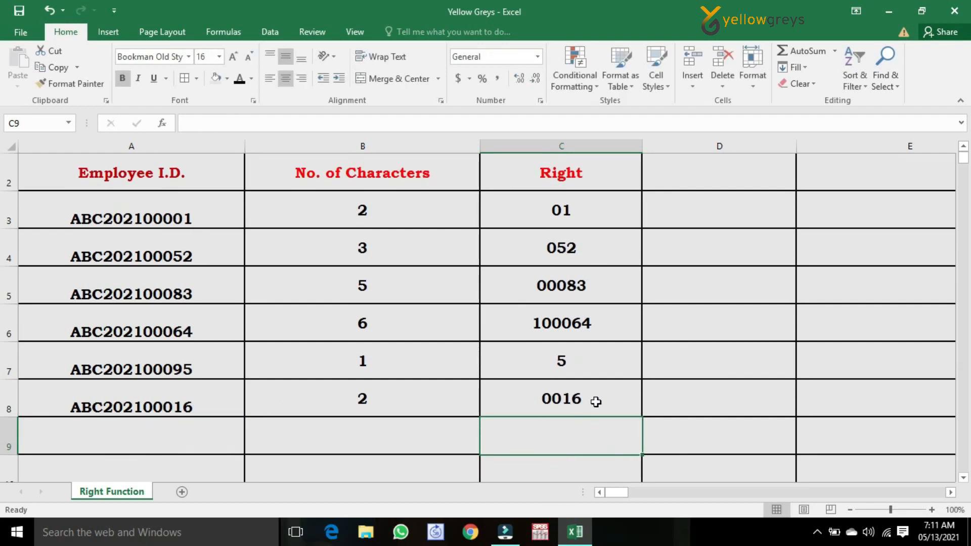
pyautogui.scroll(1, 573, 402)
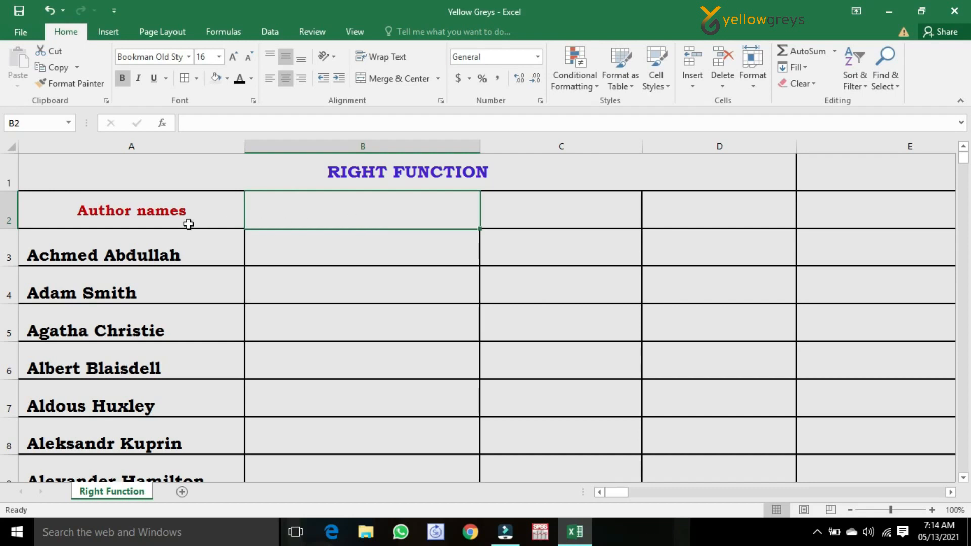
# Enter the column header "Result" in B2, beside the author names
pyautogui.scroll(-3, 188, 227)
pyautogui.scroll(3, 186, 237)
pyautogui.scroll(1, 187, 237)
pyautogui.scroll(-13, 187, 237)
pyautogui.scroll(2, 187, 246)
pyautogui.scroll(11, 187, 246)
pyautogui.click(345, 223)
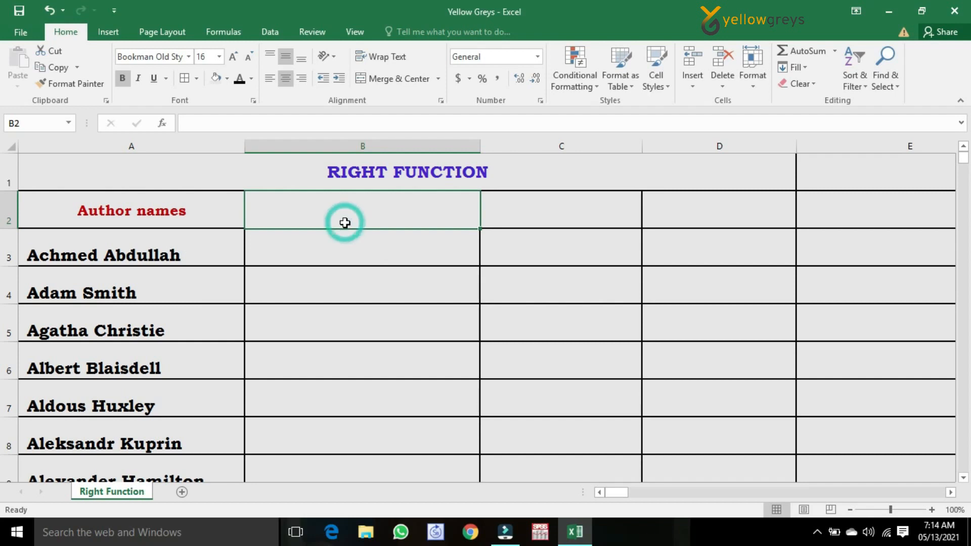
pyautogui.write('RE')
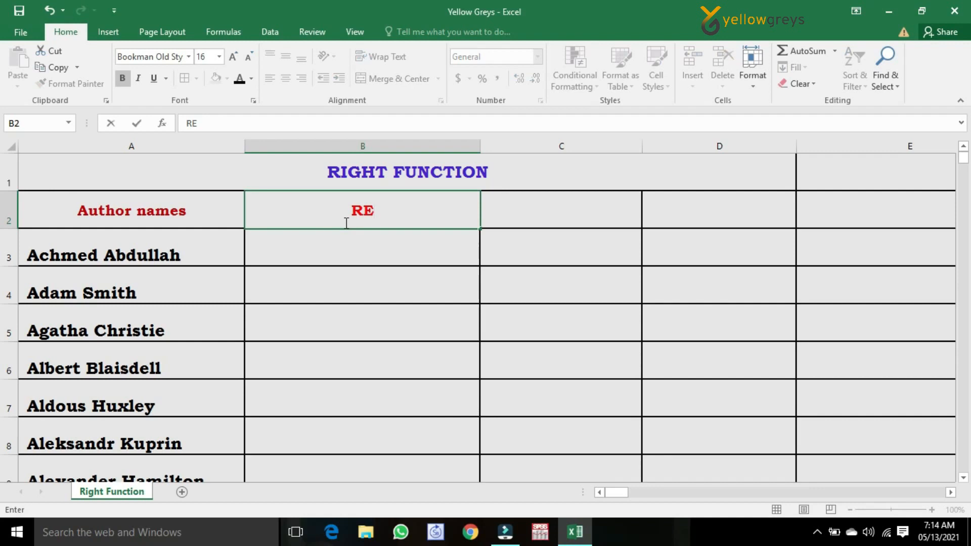
pyautogui.write('sult')
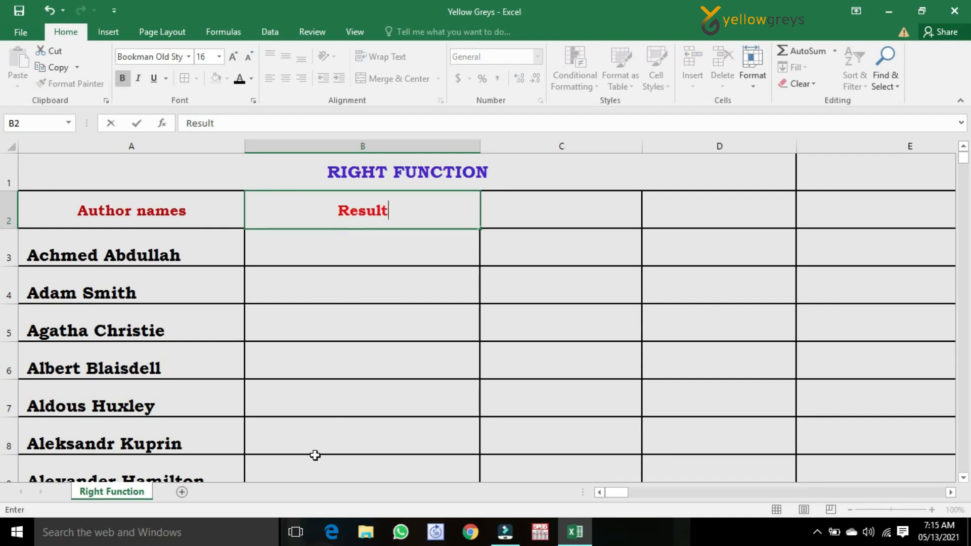
# Begin a RIGHT formula in B3 that takes A3 as the text and LEN(A3) as the start of the character count
pyautogui.click(365, 248)
pyautogui.write('=')
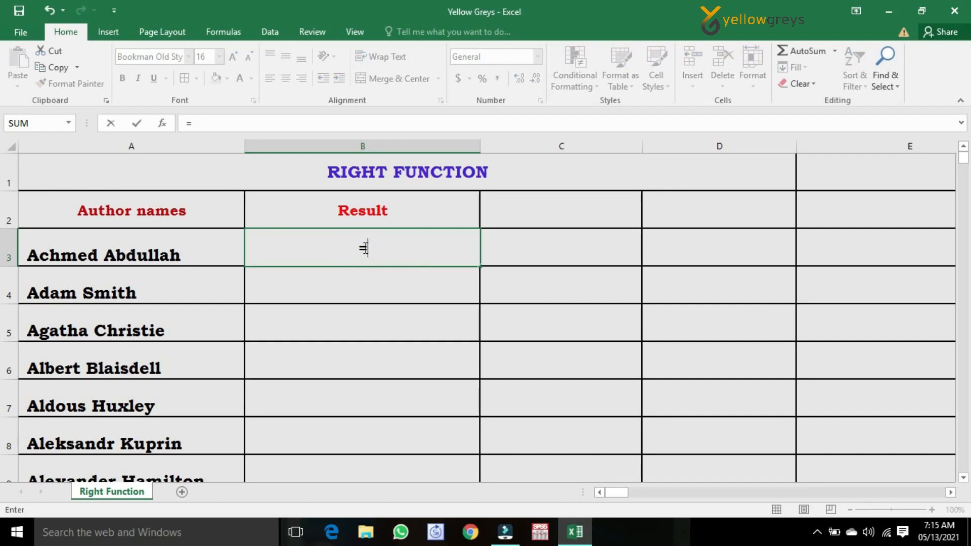
pyautogui.write('RIGHT')
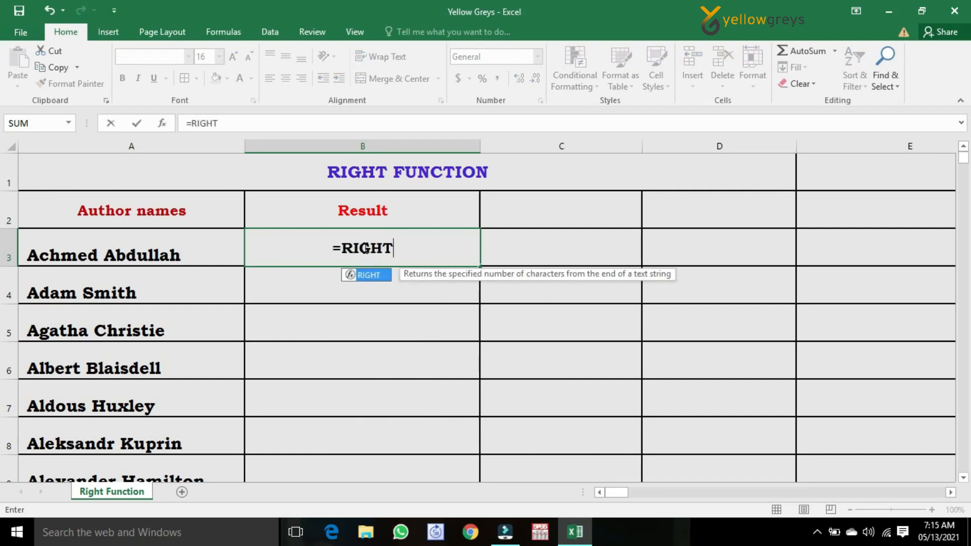
pyautogui.write('(')
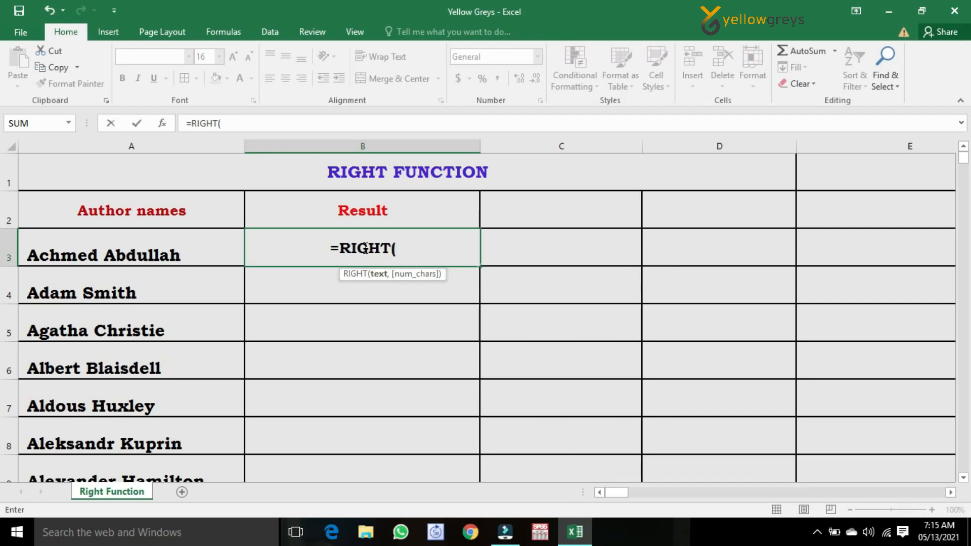
pyautogui.click(162, 252)
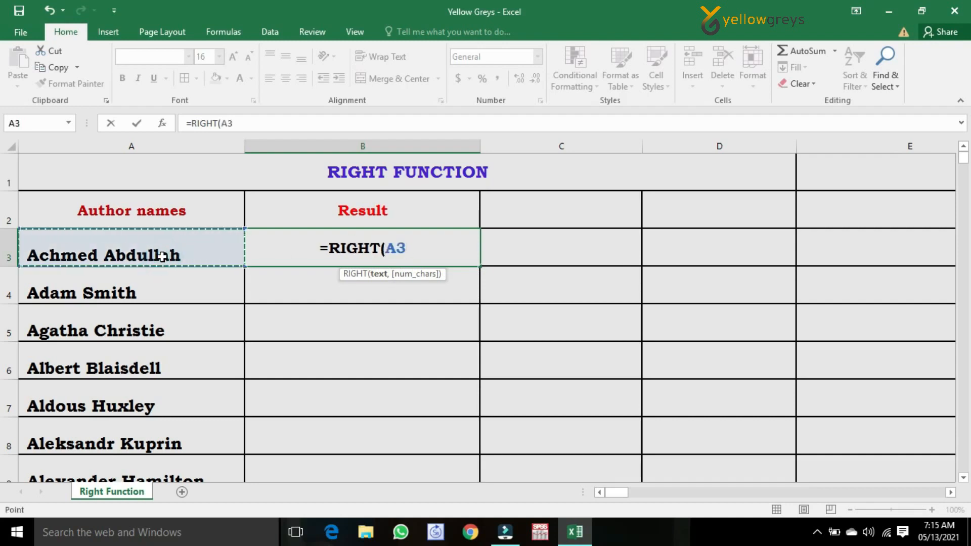
pyautogui.write(',')
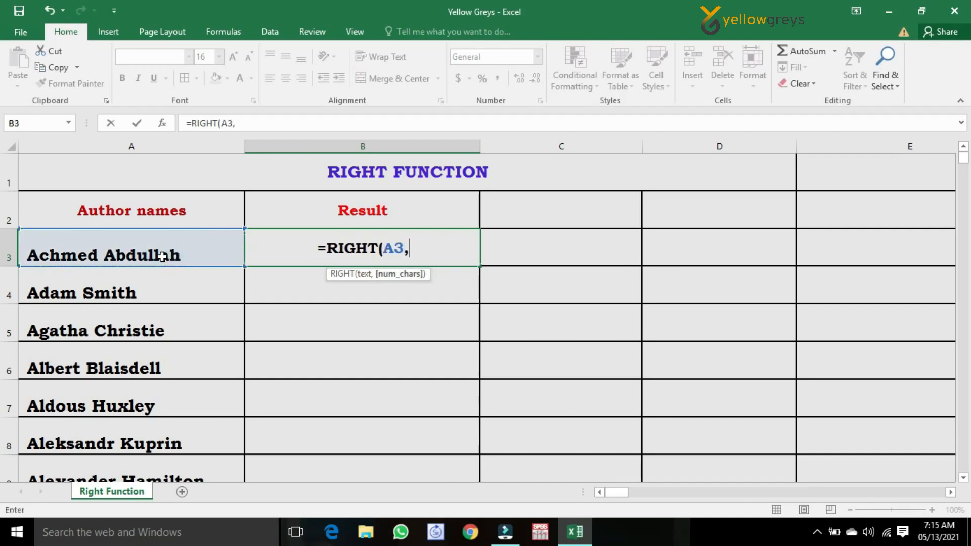
pyautogui.write('LE')
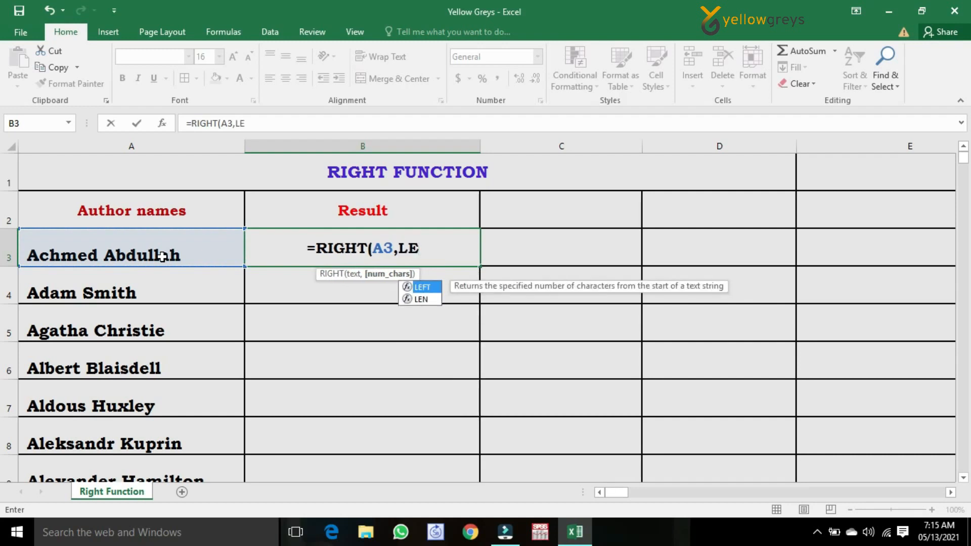
pyautogui.write('N')
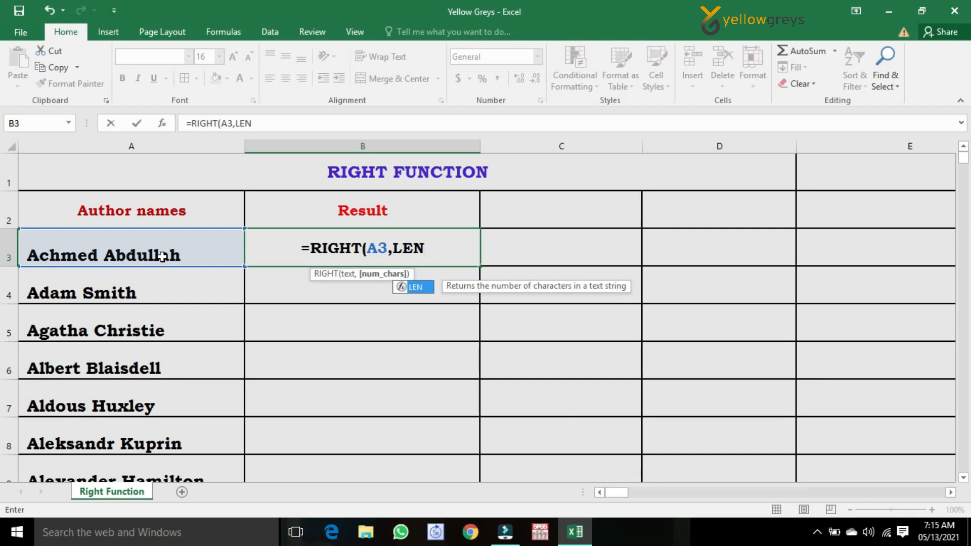
pyautogui.write('(')
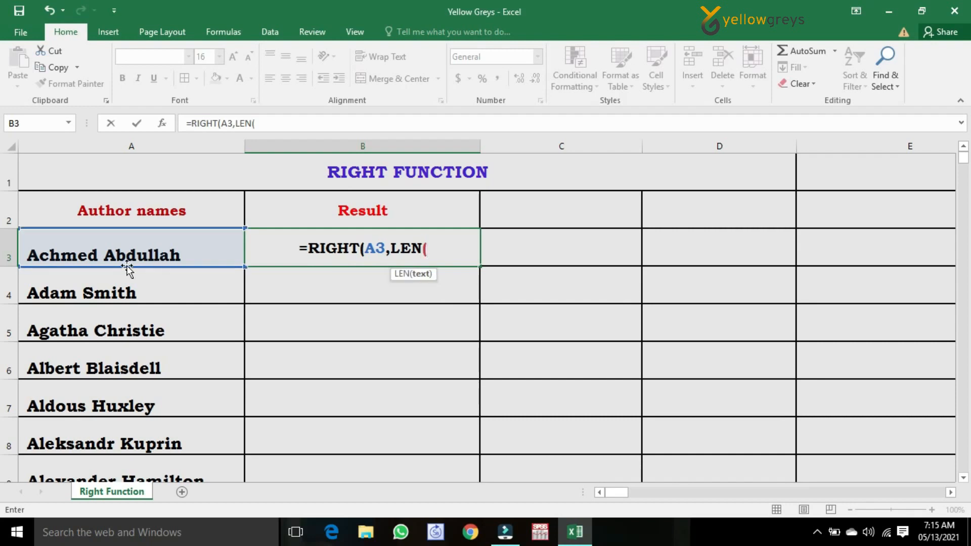
pyautogui.click(64, 247)
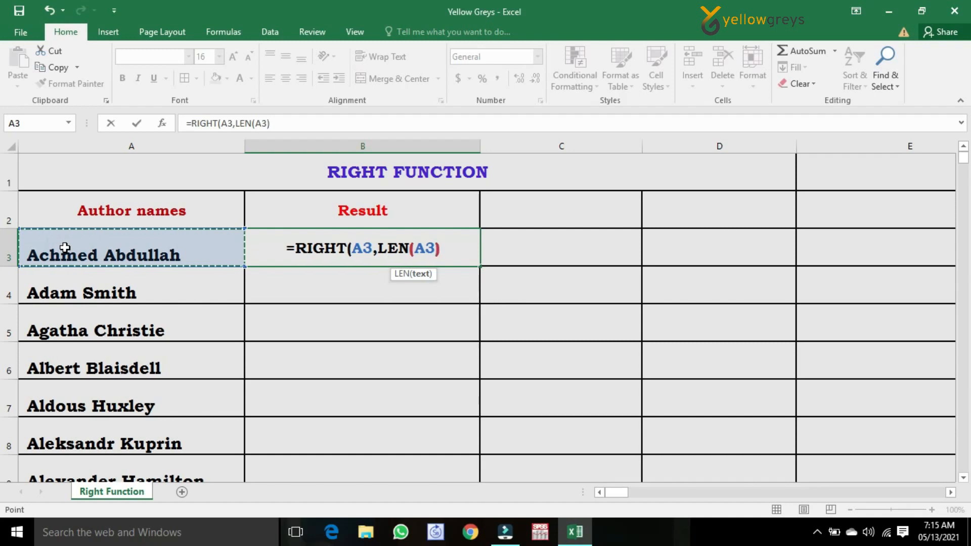
pyautogui.write(')')
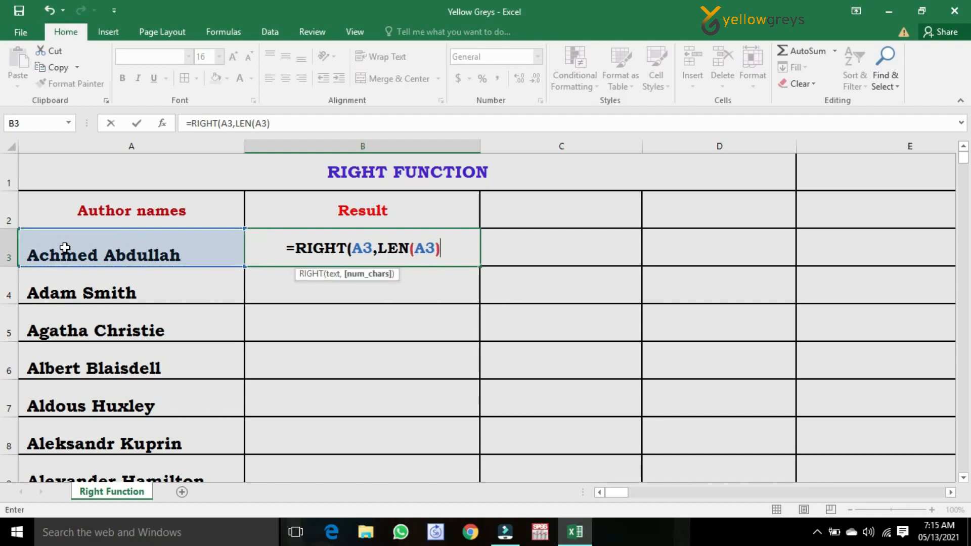
# Subtract FIND(" ",A3) from the length, completing the B3 formula as =RIGHT(A3,LEN(A3)-FIND(" ",A3))
pyautogui.write('-FI')
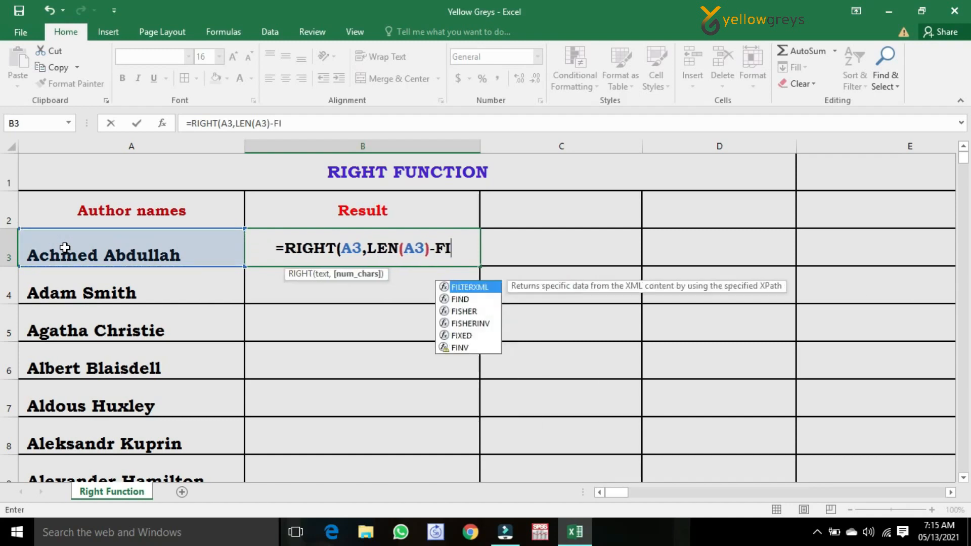
pyautogui.write('ND(')
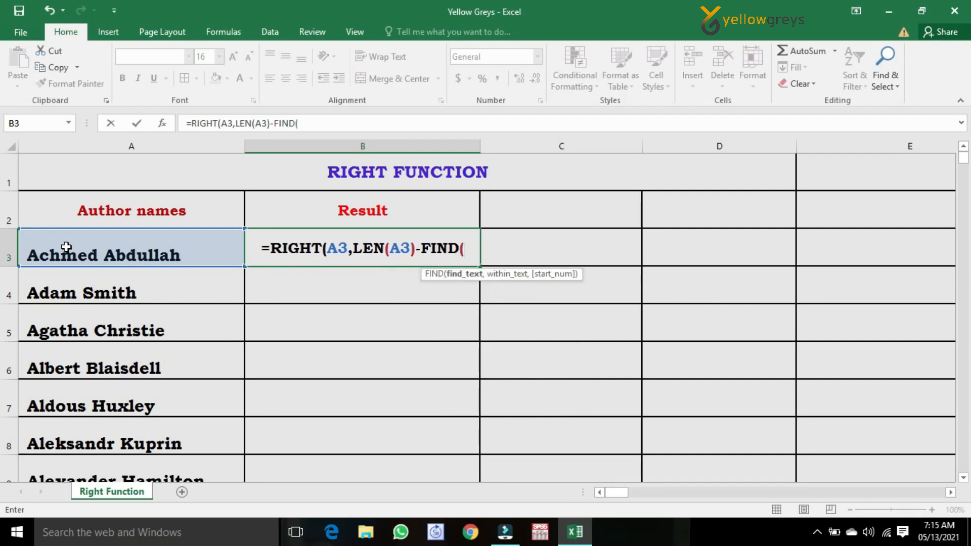
pyautogui.write('"')
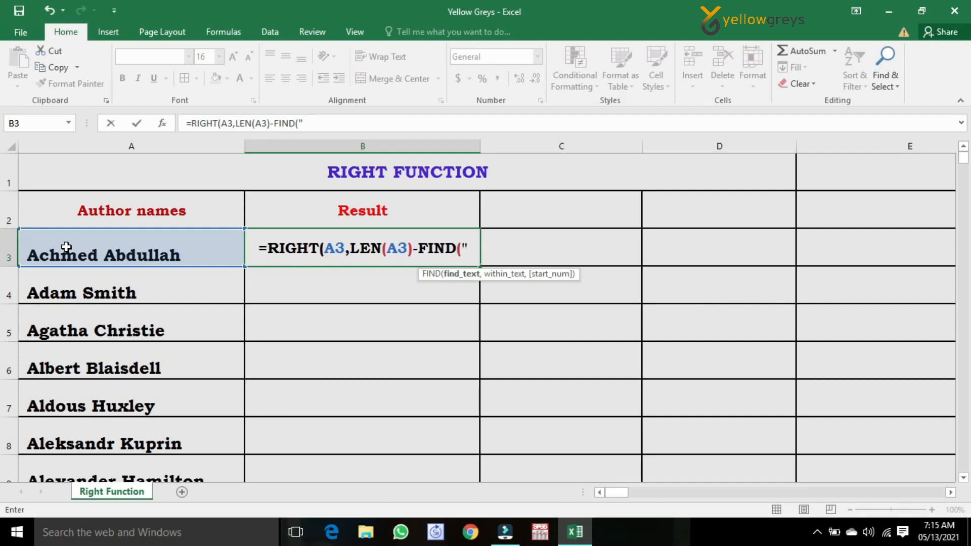
pyautogui.write(' ",')
pyautogui.click(66, 247)
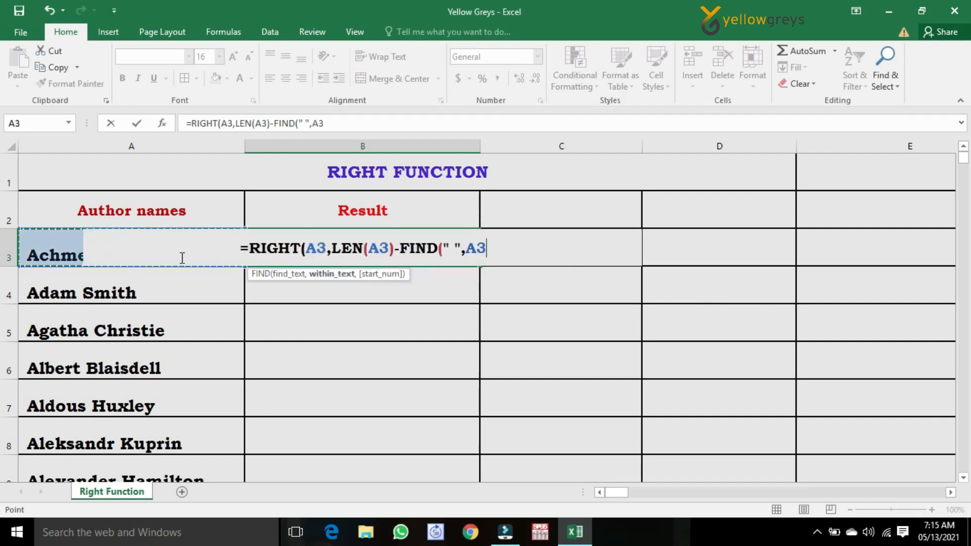
pyautogui.write(')')
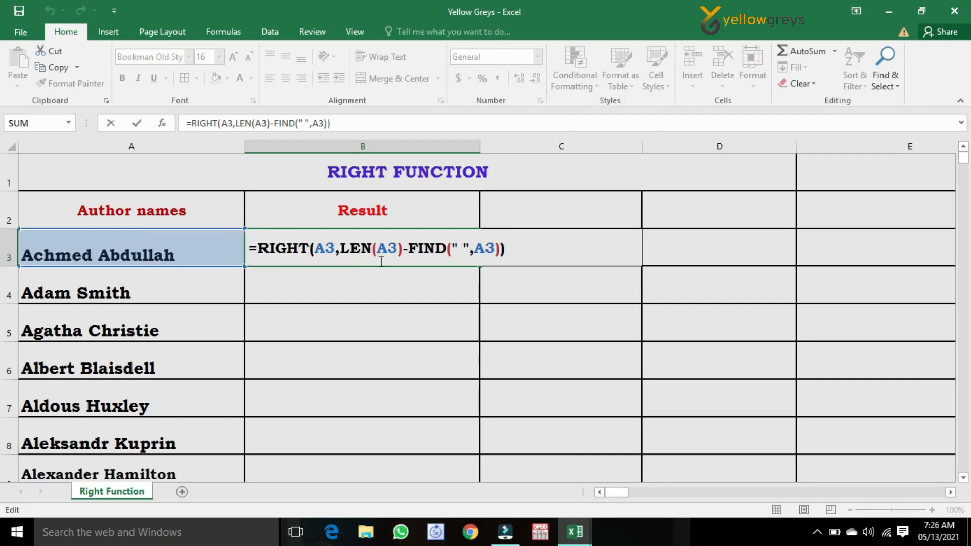
pyautogui.press('Return')
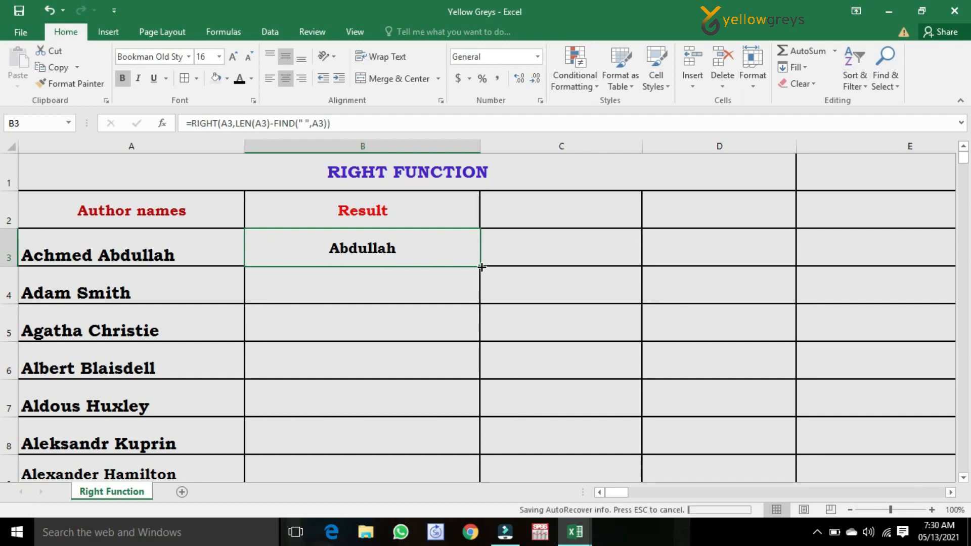
# Copy the B3 formula down the Result column for the whole author list and check the extracted last names
pyautogui.click(482, 268)
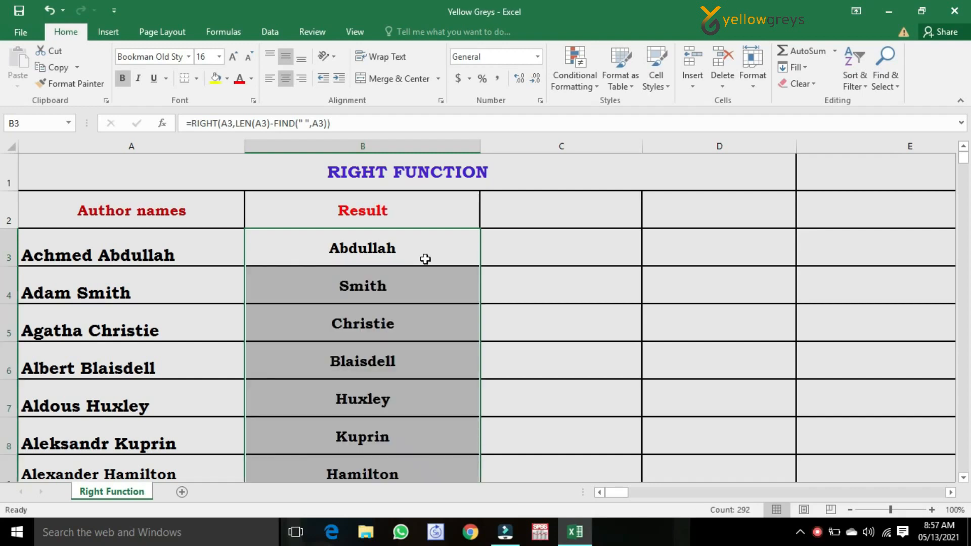
pyautogui.click(425, 260)
pyautogui.scroll(-9, 427, 259)
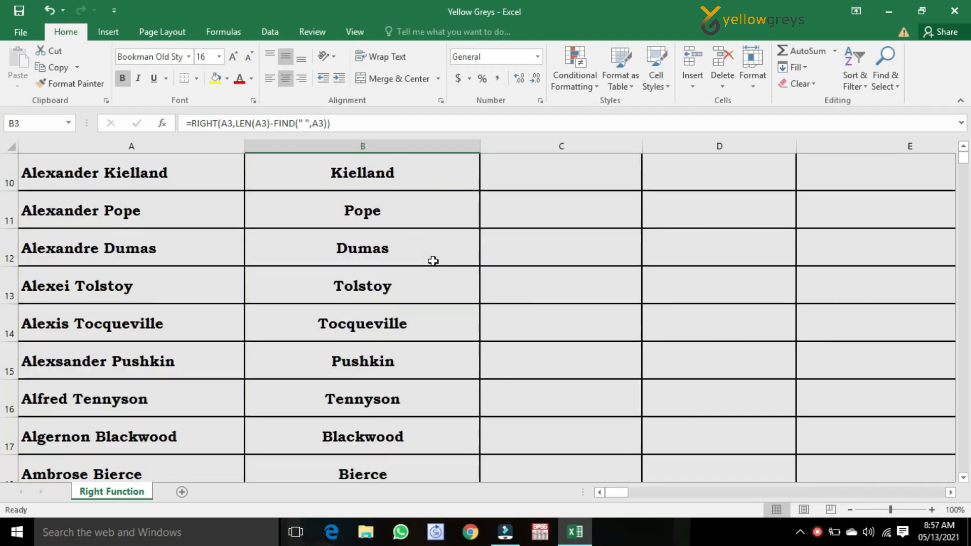
pyautogui.scroll(-18, 433, 266)
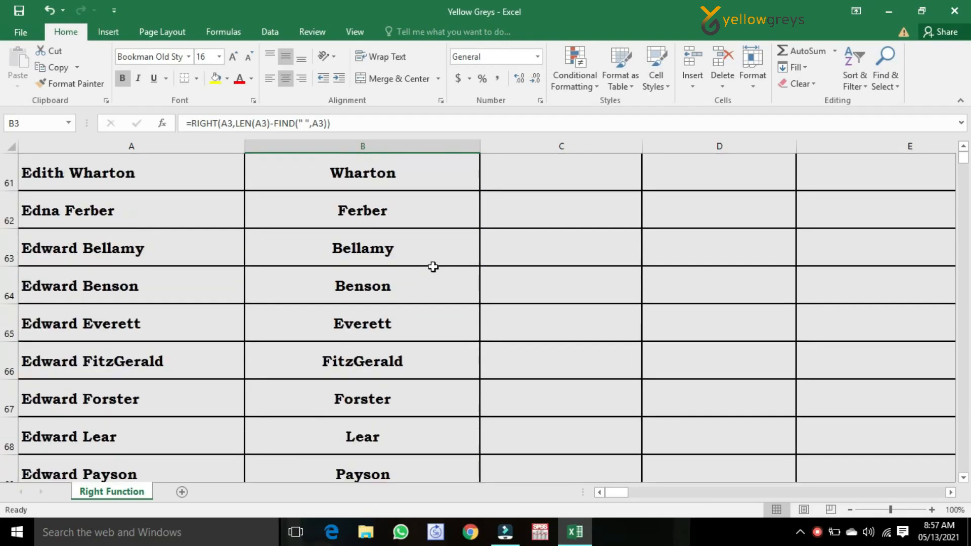
pyautogui.scroll(-6, 433, 269)
pyautogui.scroll(-5, 433, 268)
pyautogui.hotkey('ctrl', 'Home')
pyautogui.click(406, 217)
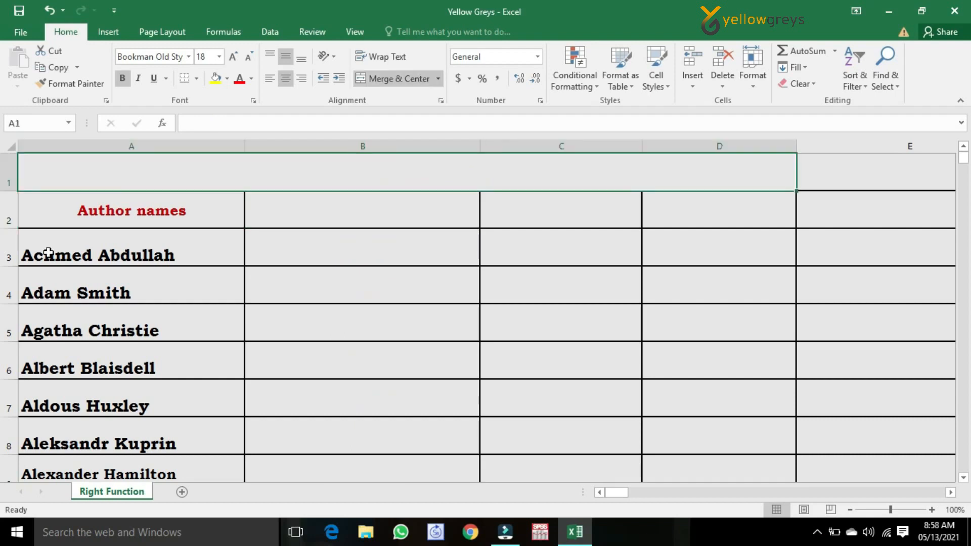
# Split the author names from A3 downward with Text to Columns, delimited by tab and space, in General format with destination $A$3
pyautogui.click(48, 253)
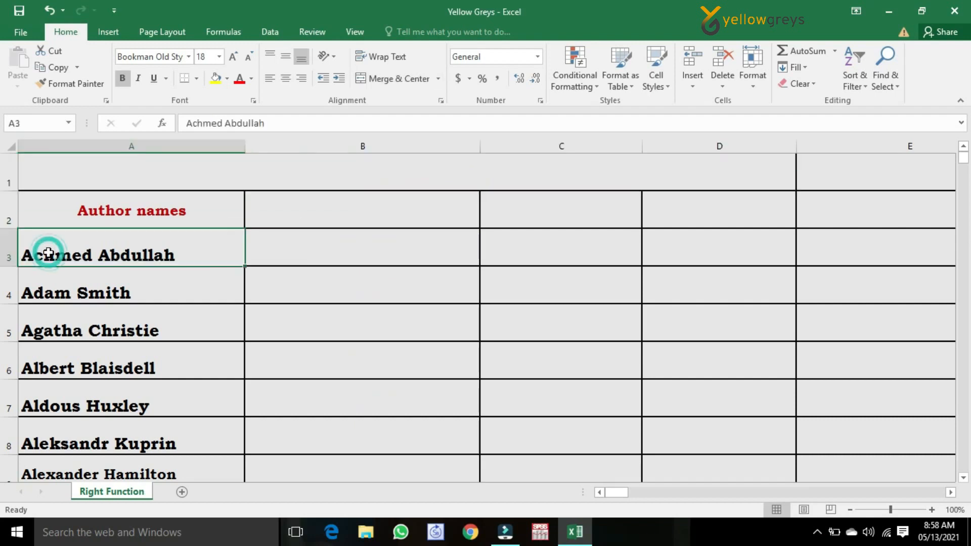
pyautogui.hotkey('ctrl', 'shift', 'Down')
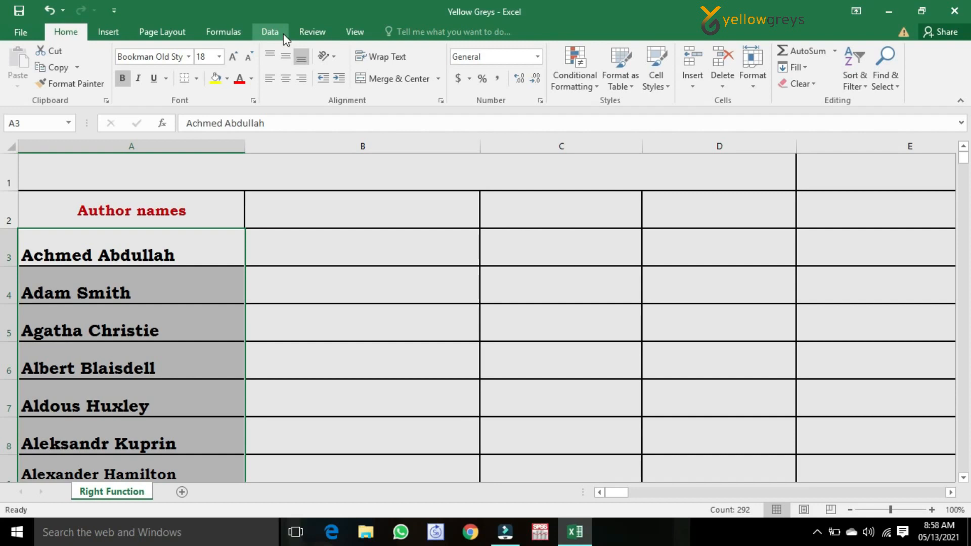
pyautogui.click(284, 35)
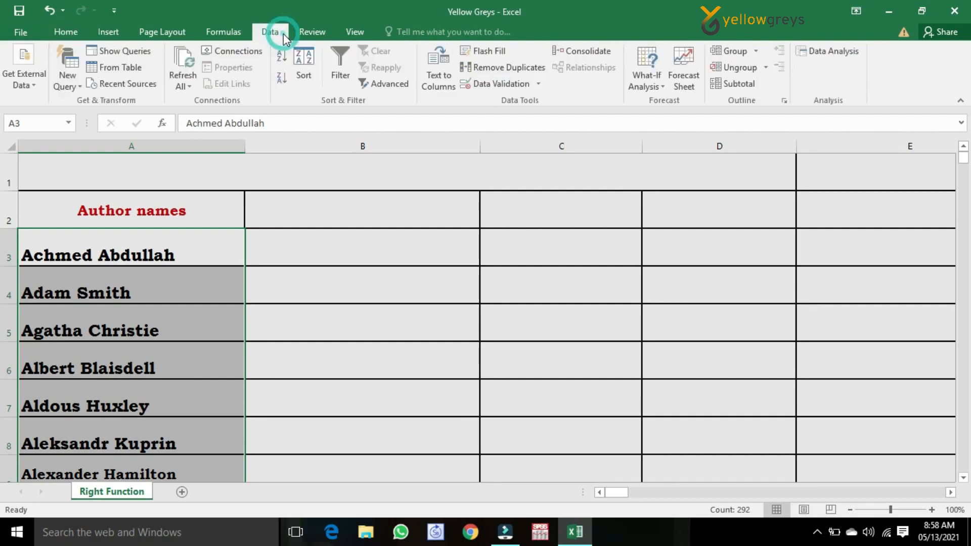
pyautogui.click(434, 80)
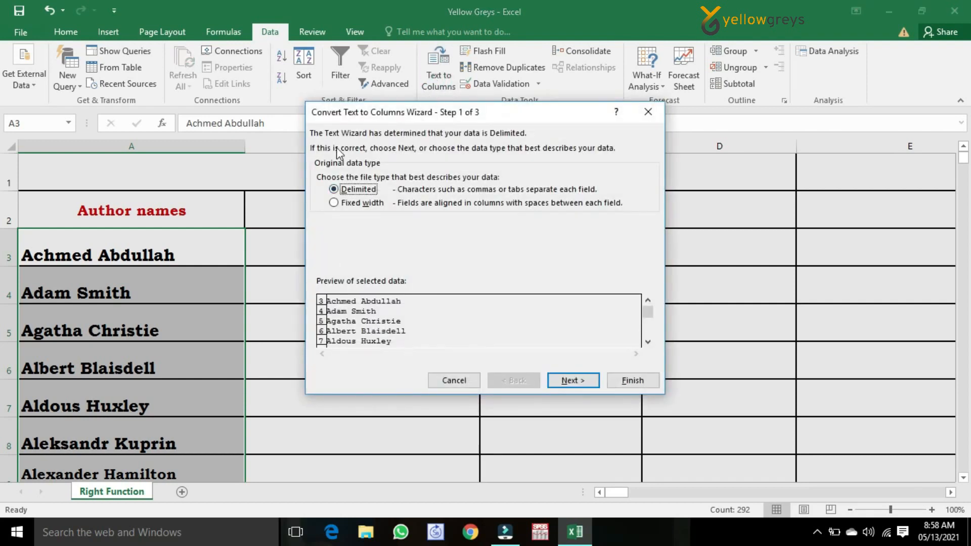
pyautogui.click(568, 380)
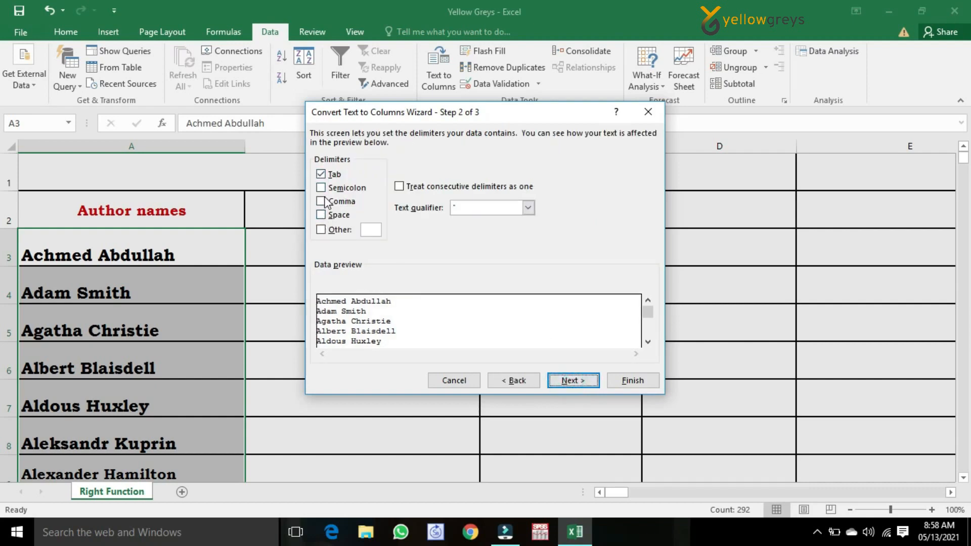
pyautogui.click(321, 215)
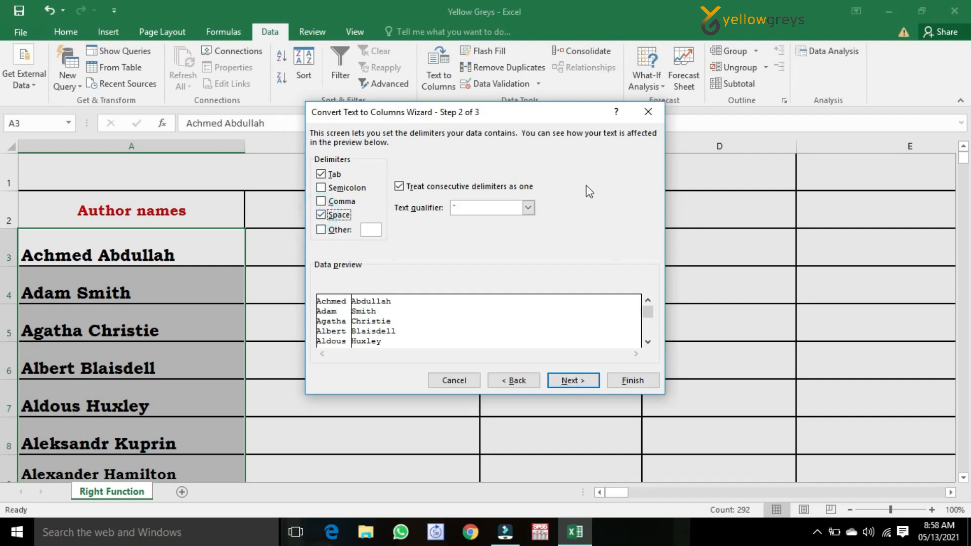
pyautogui.click(577, 381)
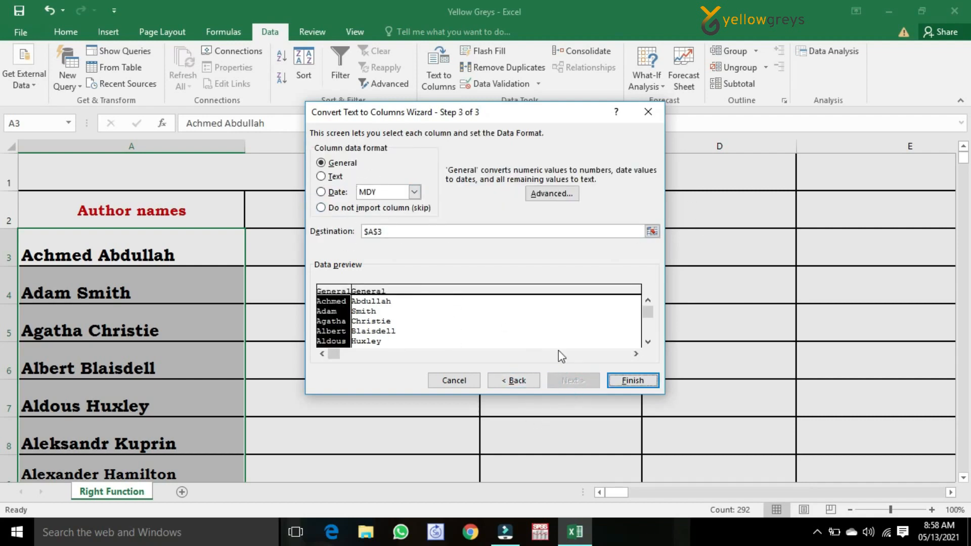
pyautogui.click(629, 385)
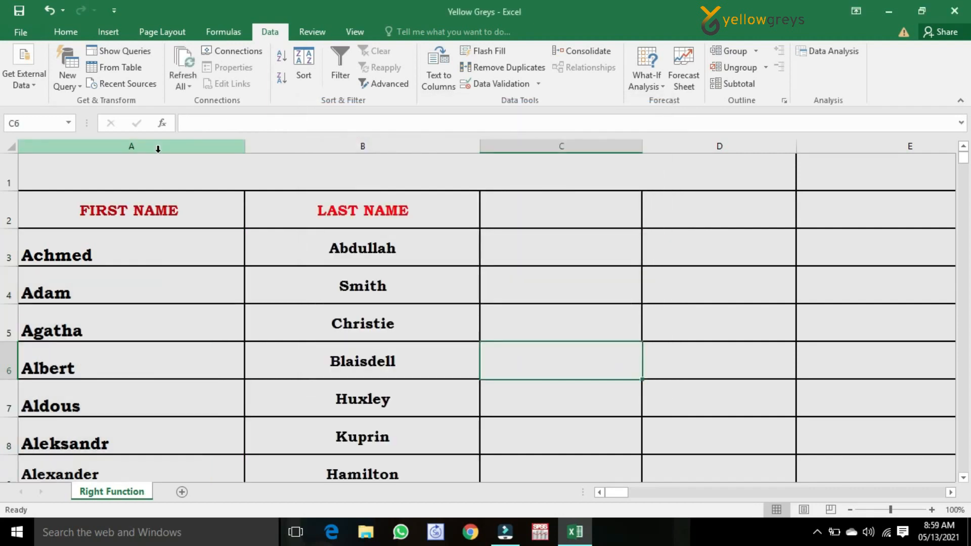
# Inspect the split names by selecting the FIRST NAME column and the LAST NAME column in turn
pyautogui.click(156, 148)
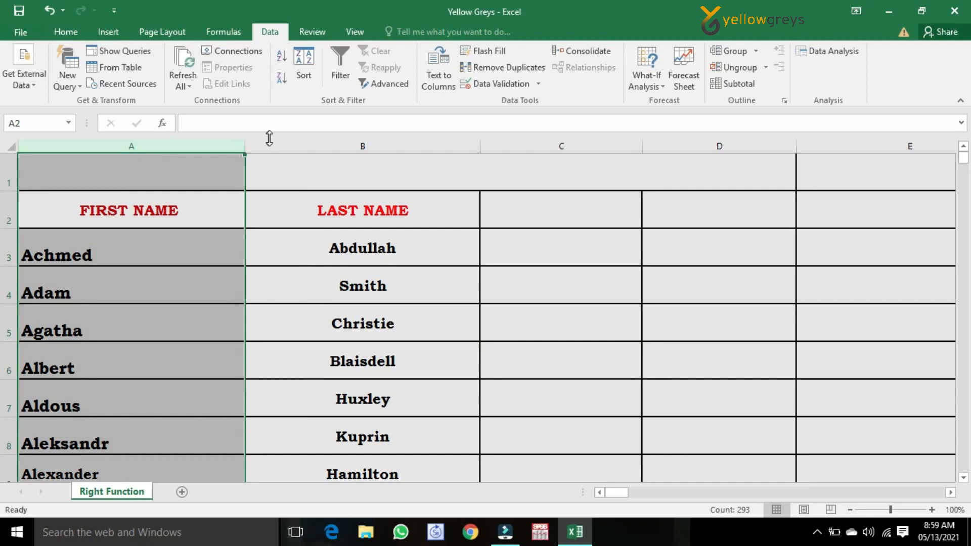
pyautogui.click(387, 145)
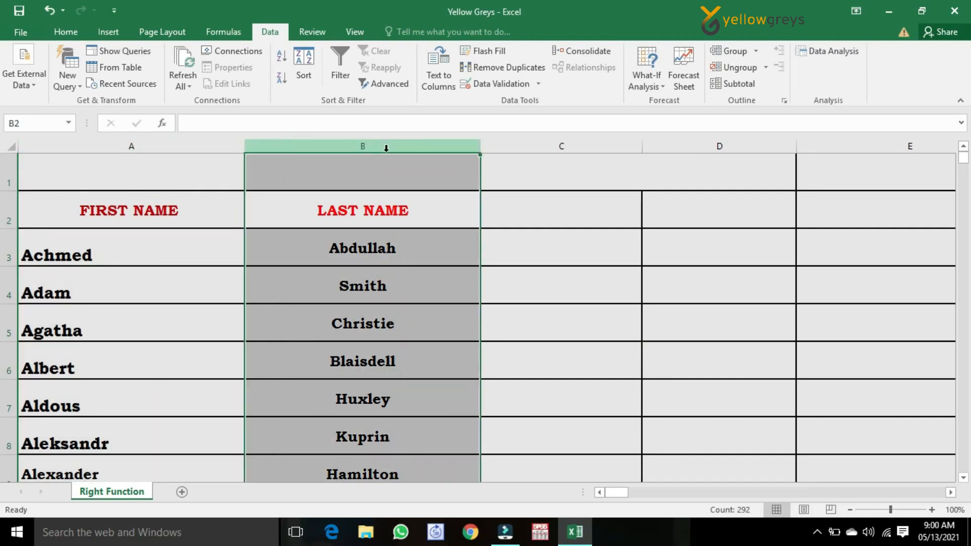
pyautogui.click(562, 345)
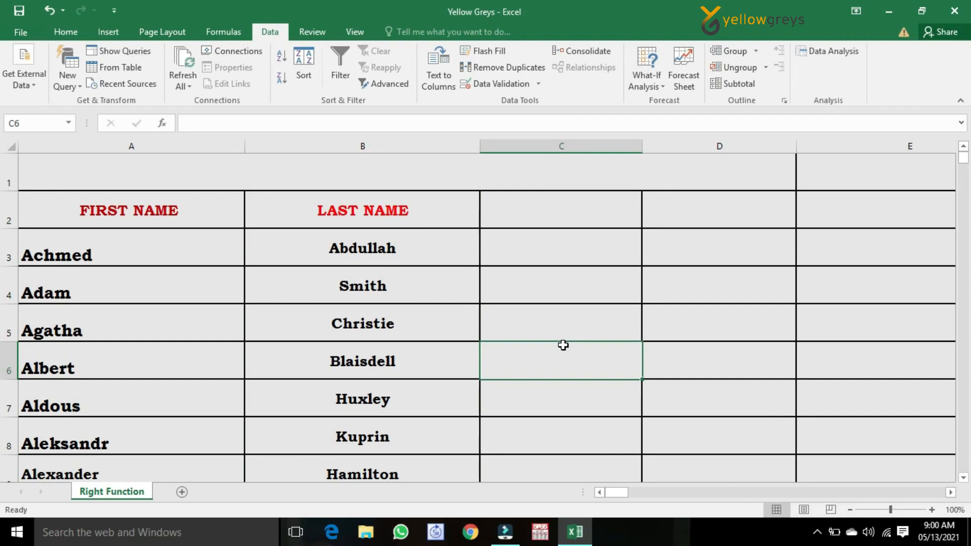